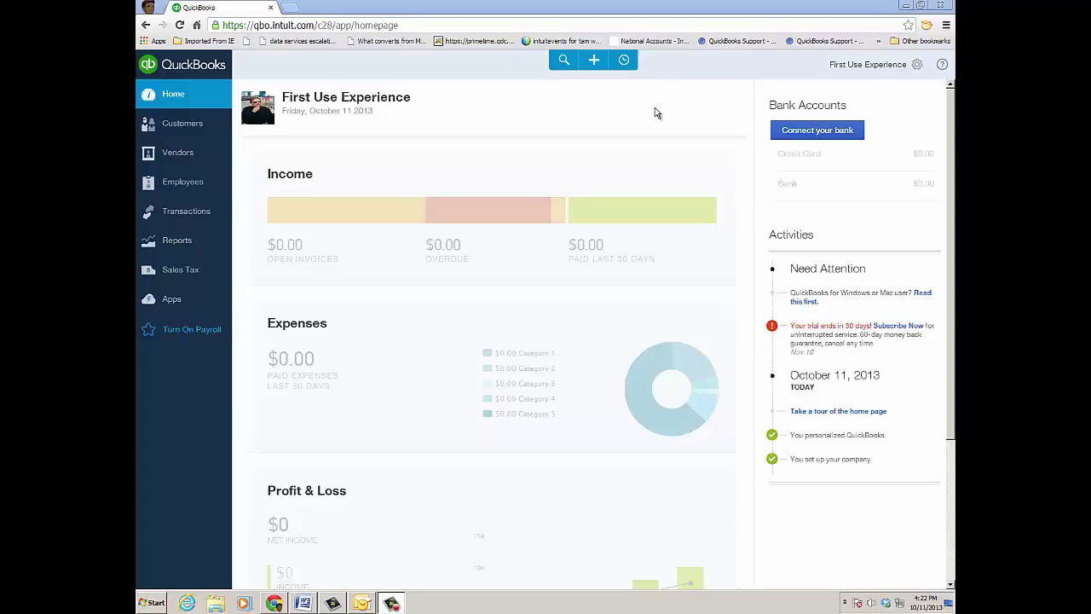
Open Manage Users from the gear menu's Your Company section
click(917, 66)
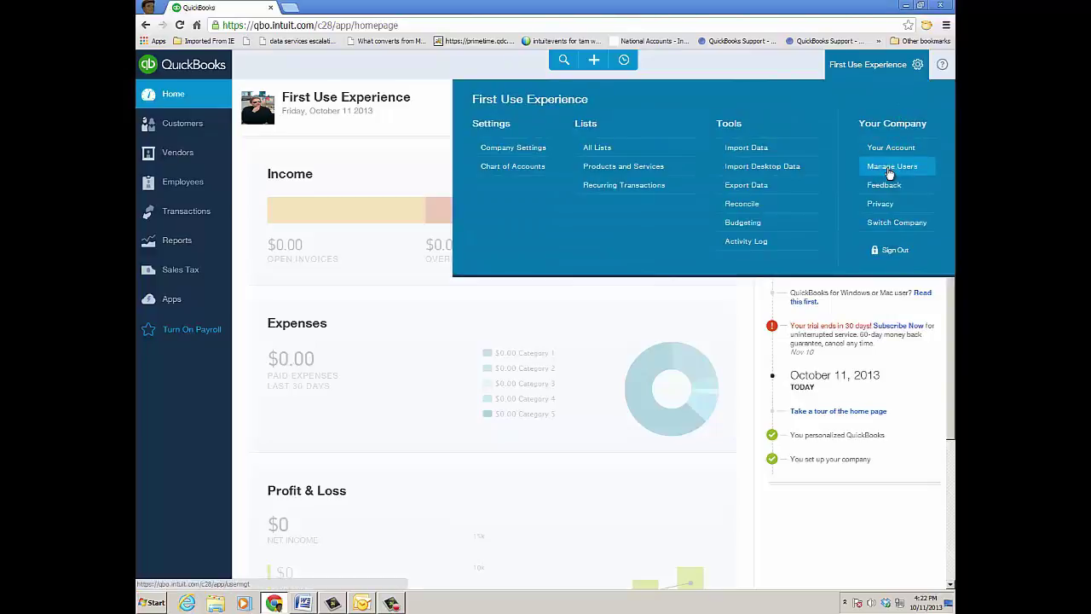
click(889, 171)
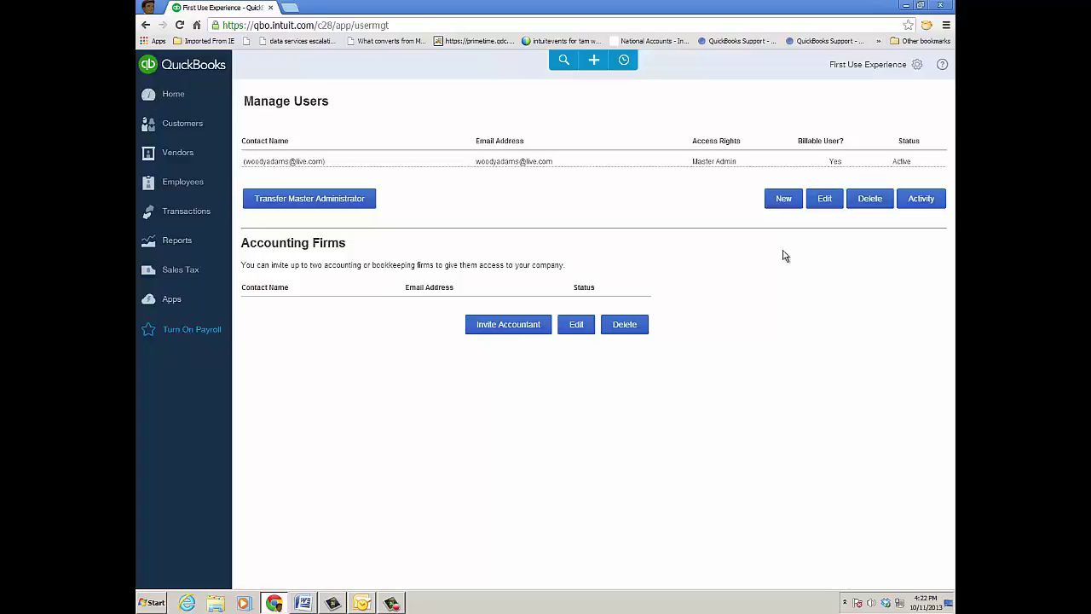
Start a new user and pick Regular or custom user after reviewing Company admin and Reports only
click(784, 201)
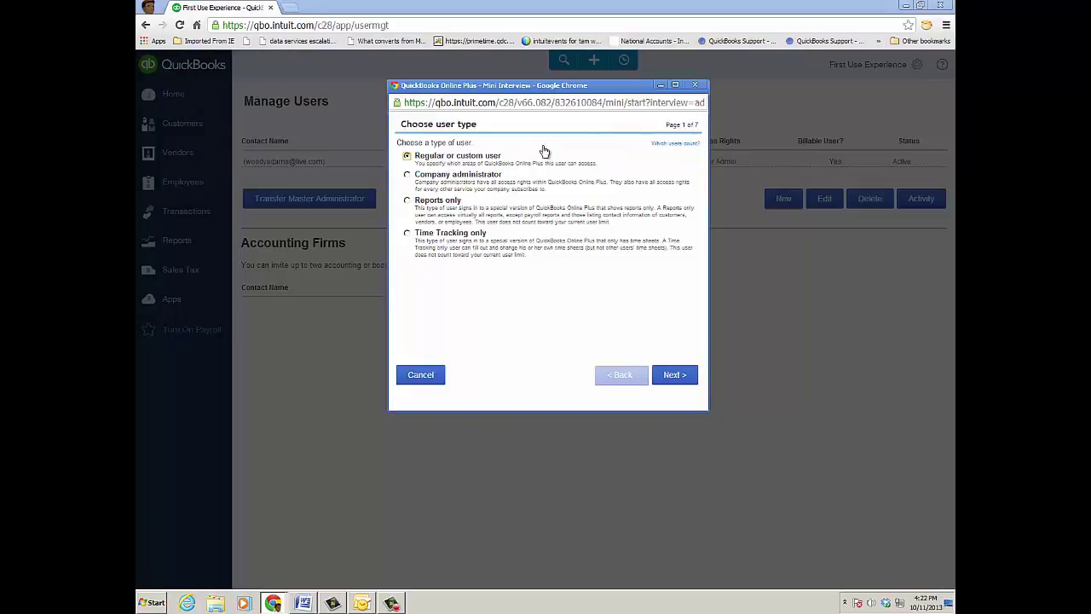
click(408, 175)
click(407, 200)
click(408, 159)
Try Limited access with Customers & Sales and Vendors & Purchases, then settle on All access
click(670, 372)
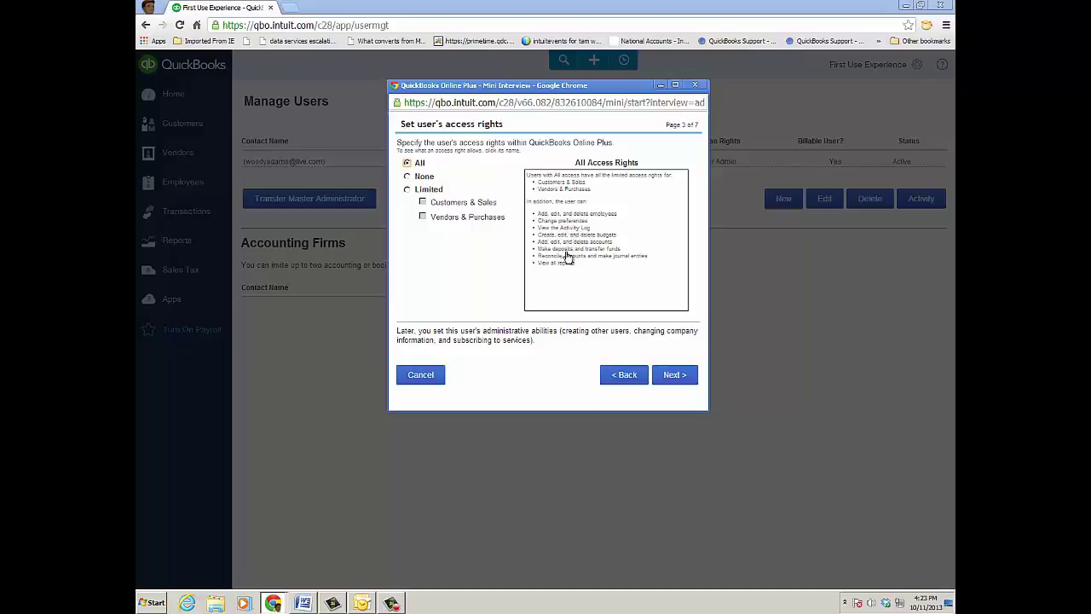
click(408, 190)
click(422, 202)
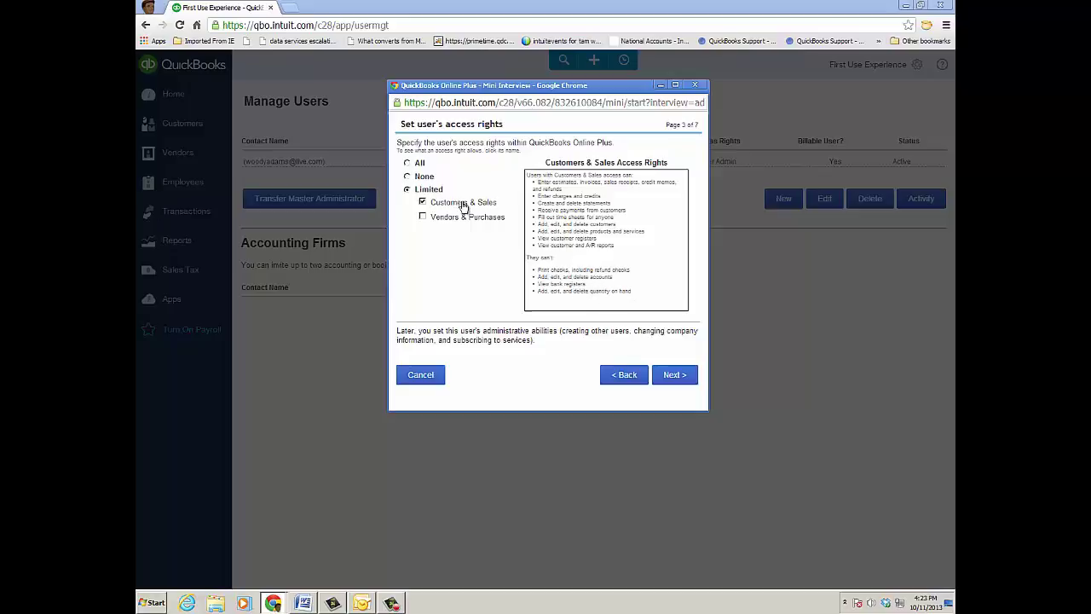
click(423, 205)
click(422, 218)
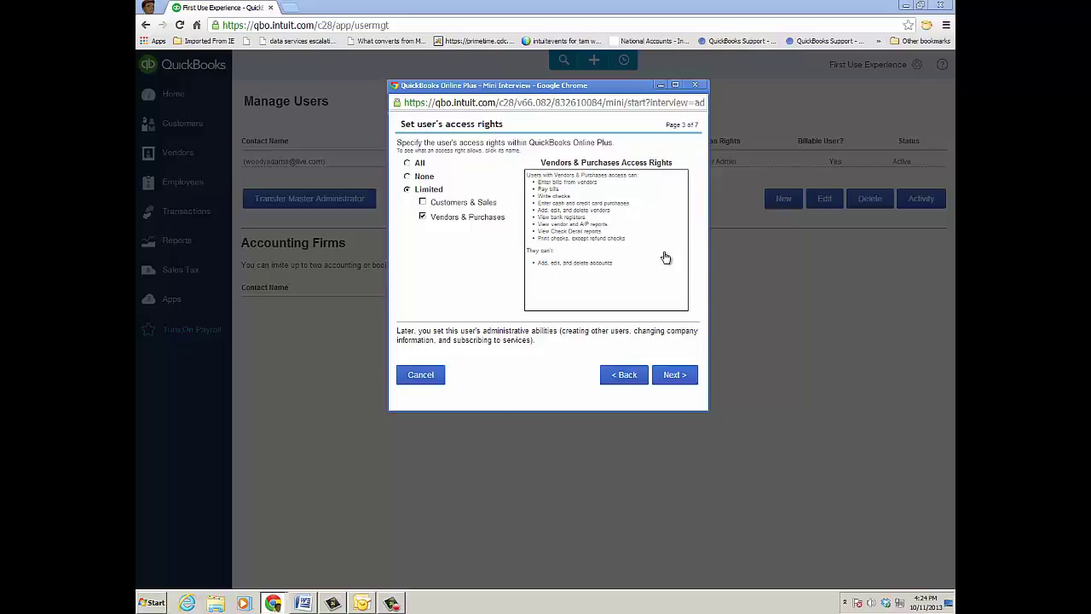
click(423, 217)
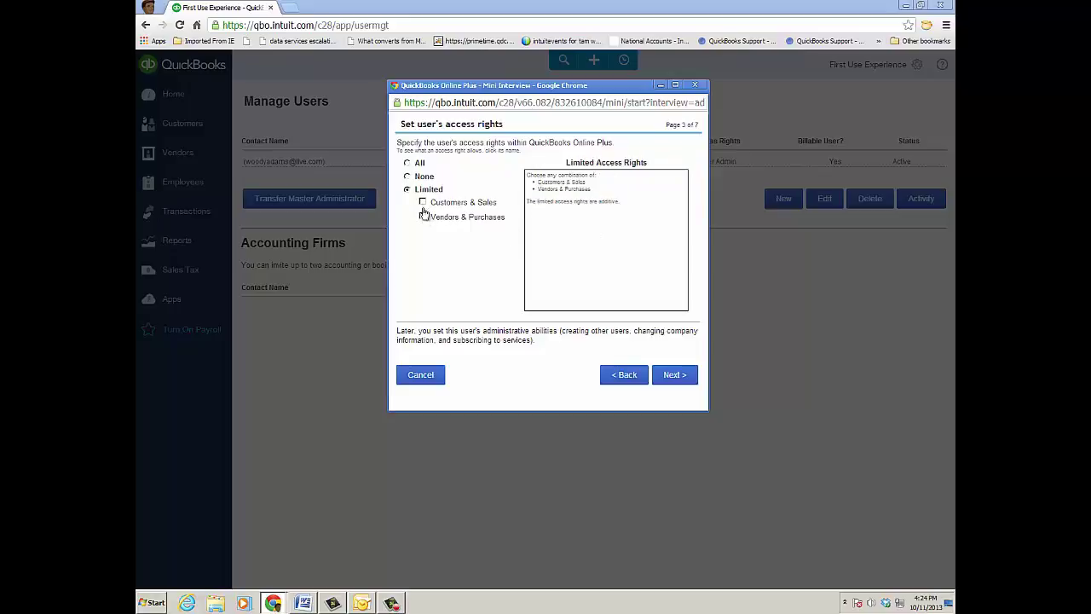
click(407, 163)
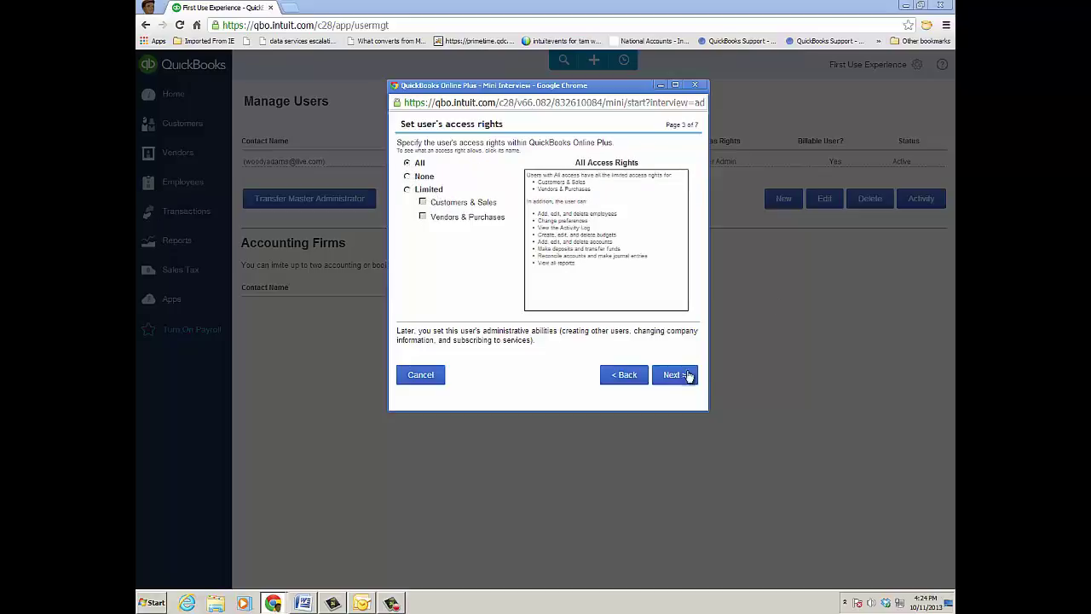
Accept default admin rights: no user management, view-only company info, no subscription access
click(680, 380)
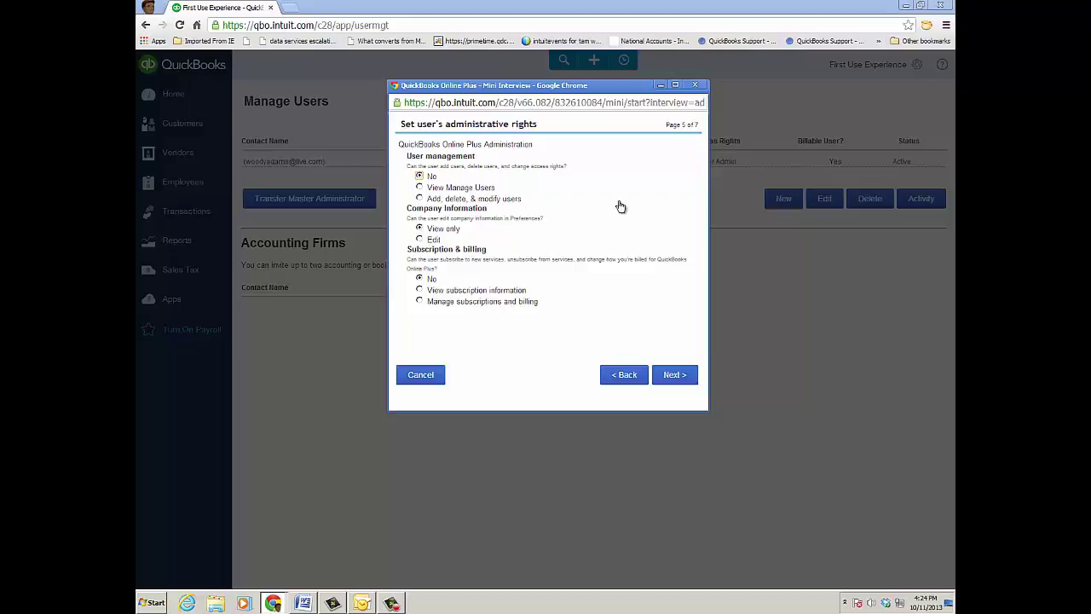
click(670, 375)
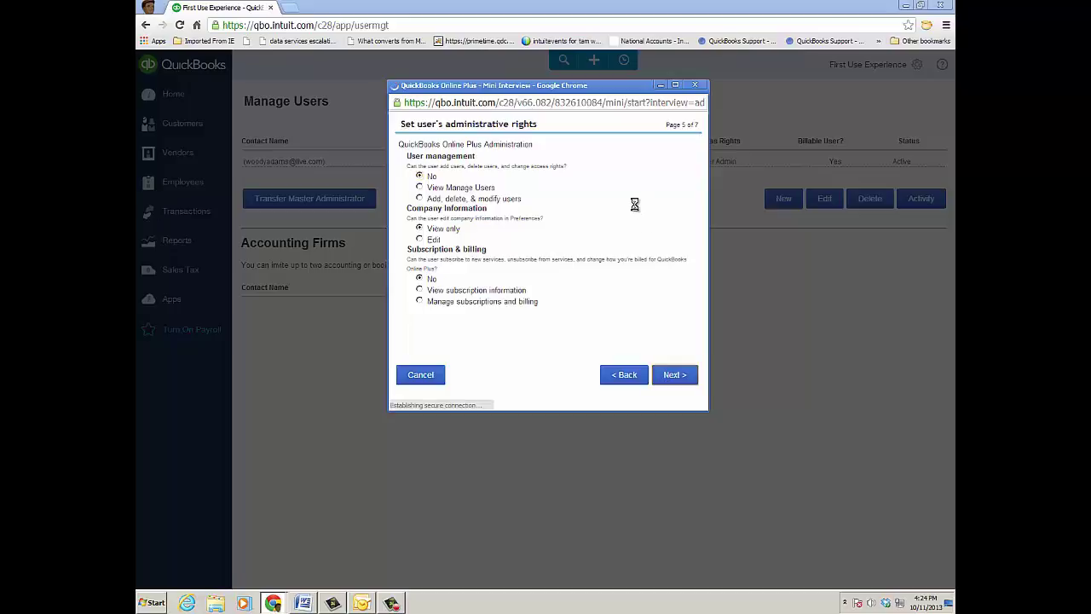
Enter the new user's email address and first and last name, then finish to send the invite
click(477, 159)
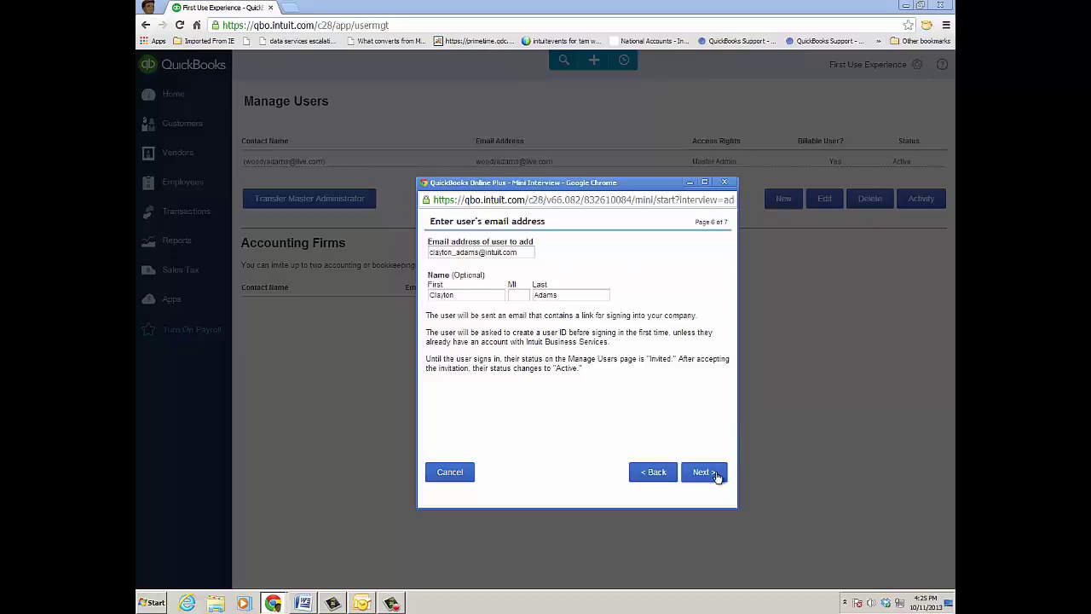
click(716, 474)
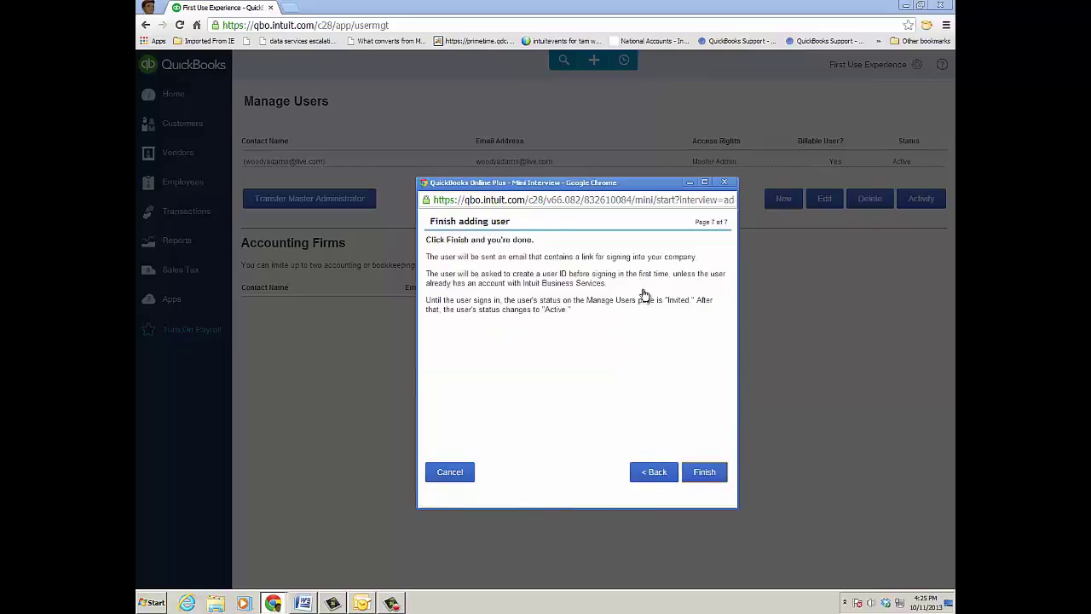
click(704, 476)
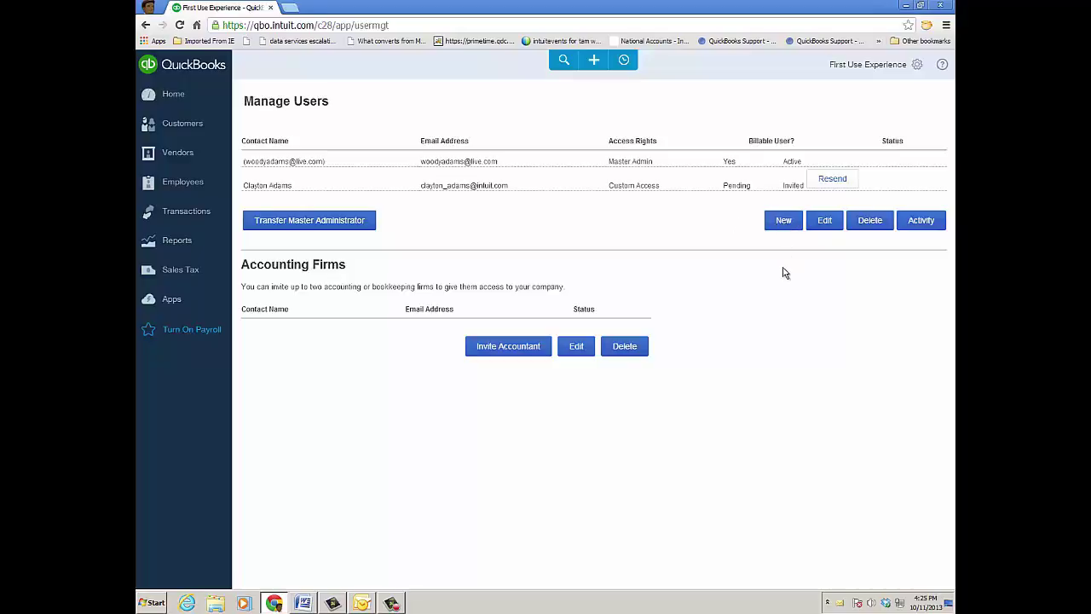
Switch to the QuickBooks invitation email in Outlook and follow its 'click here' link
key(alt+Tab)
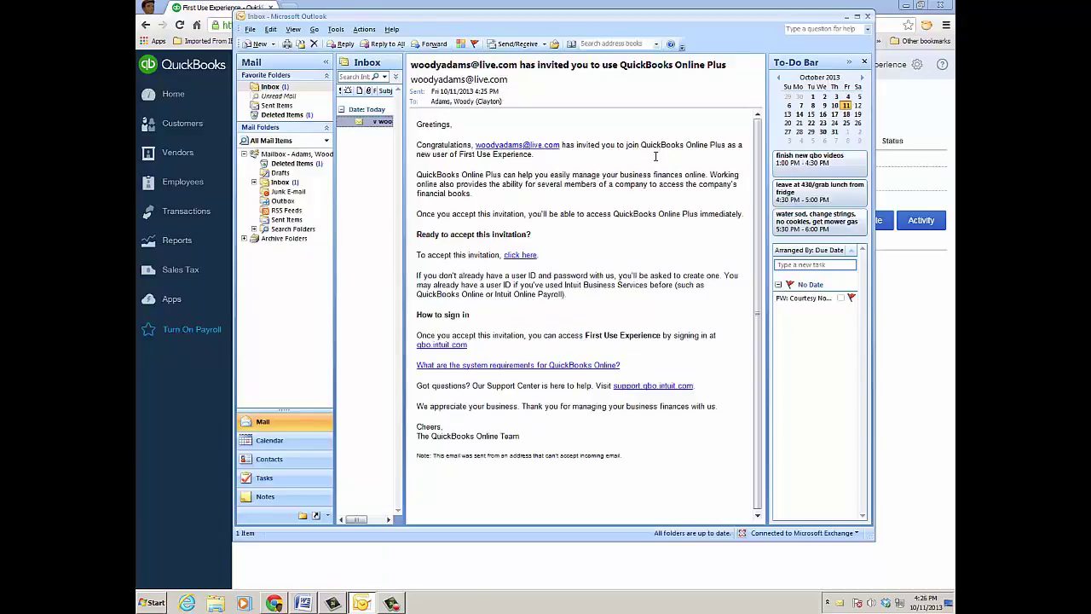
click(517, 256)
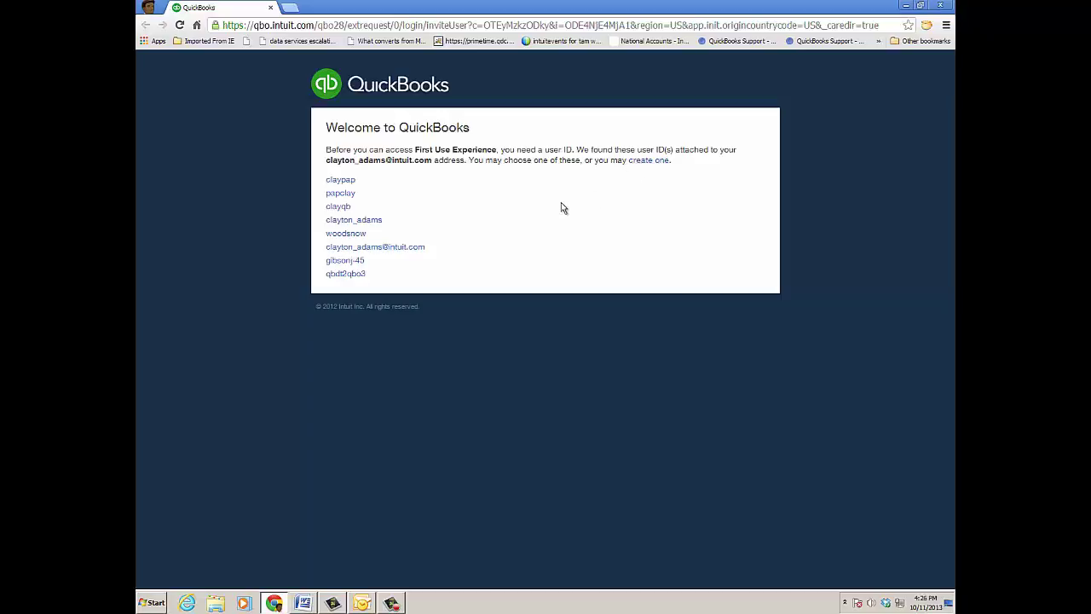
Choose the invitee's user ID, enter its password, accept the invite and proceed to sign in
click(404, 247)
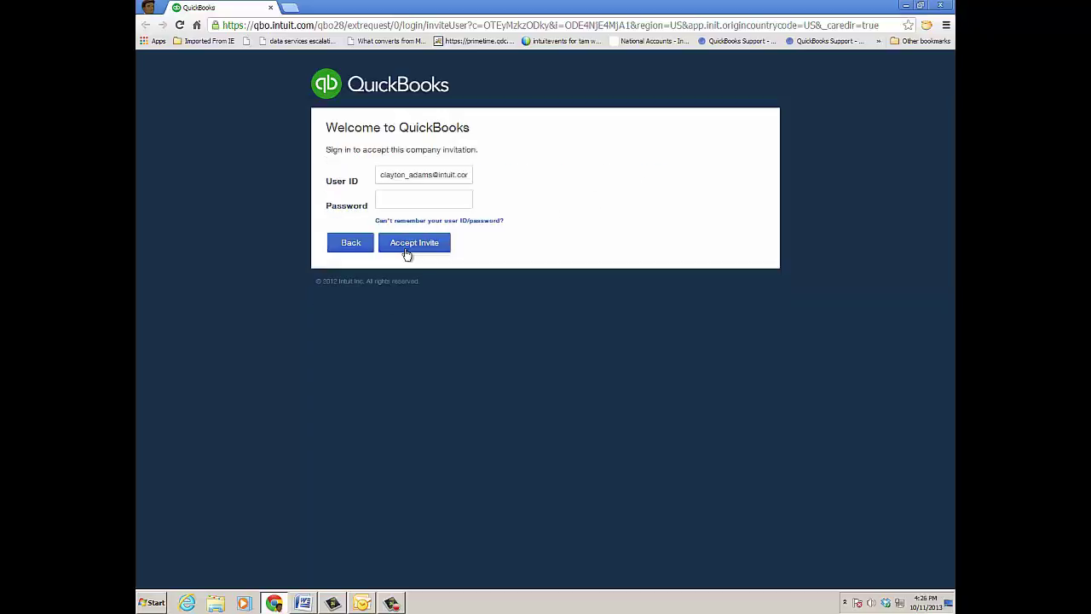
click(417, 203)
text(••••••••••)
click(419, 244)
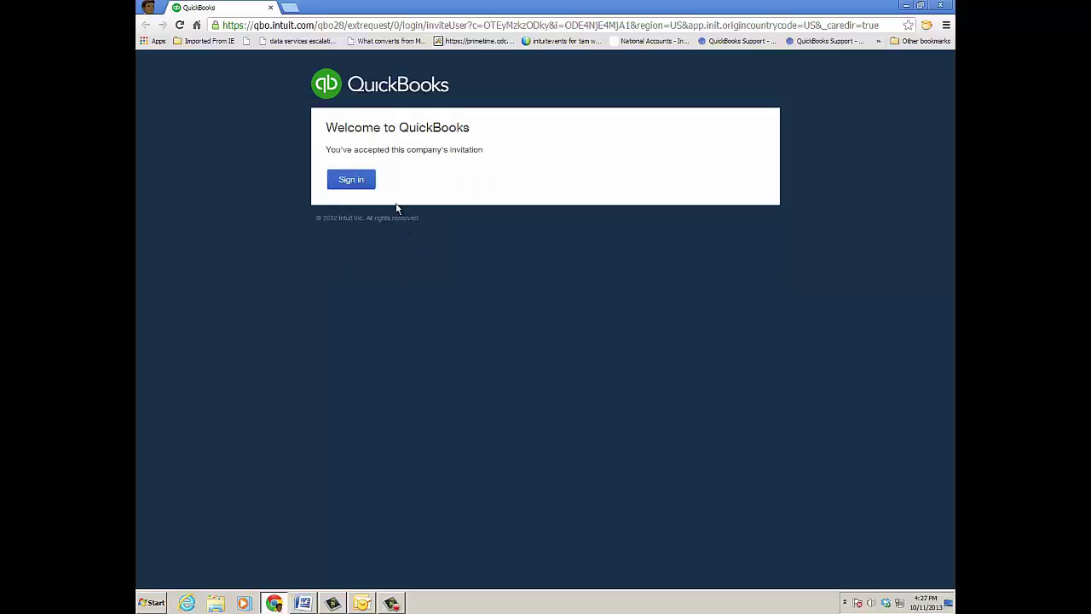
click(353, 181)
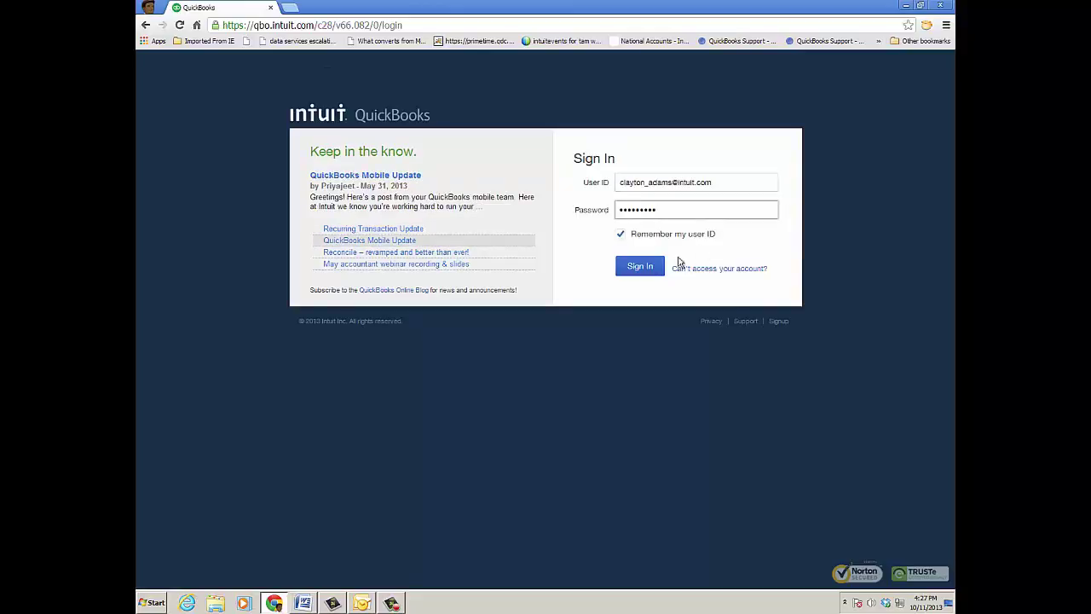
Sign in as the invitee and select the First Use Experience company
click(645, 267)
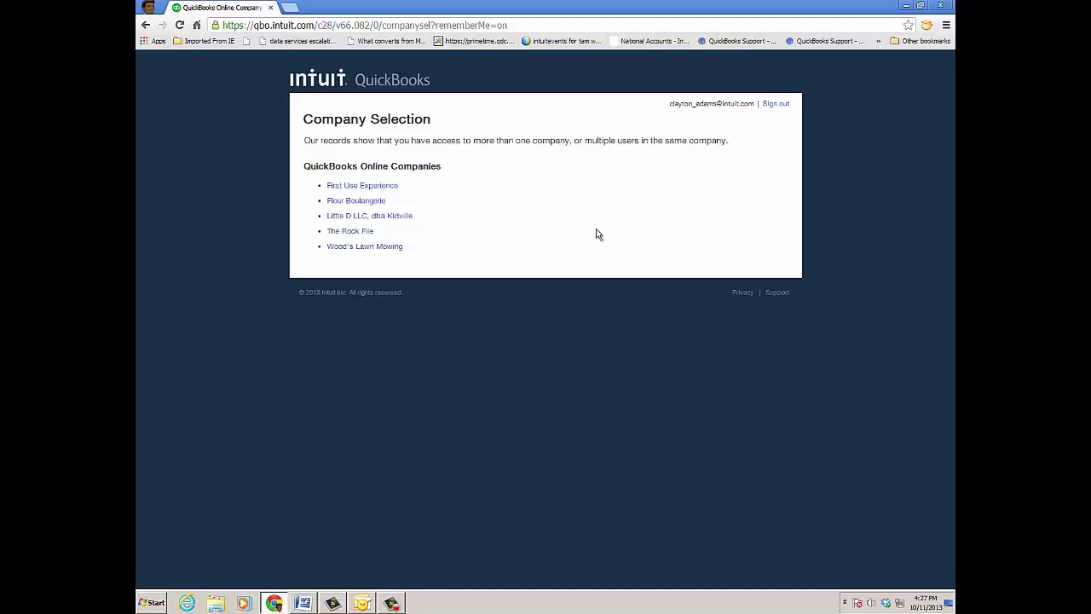
click(382, 201)
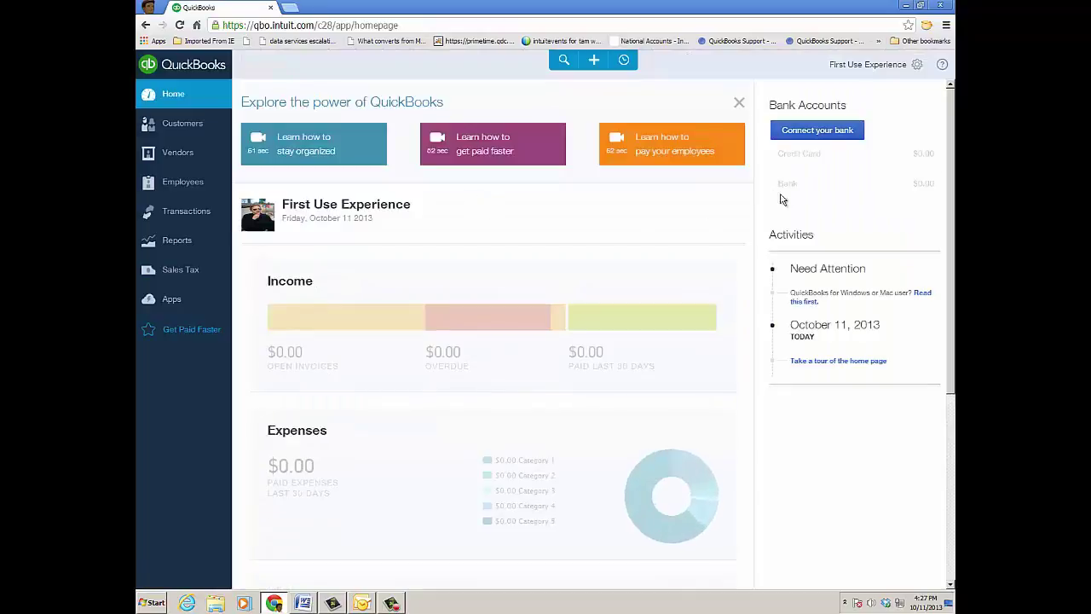
In Manage Users, select the now-Active Custom Access user and edit their information
click(919, 68)
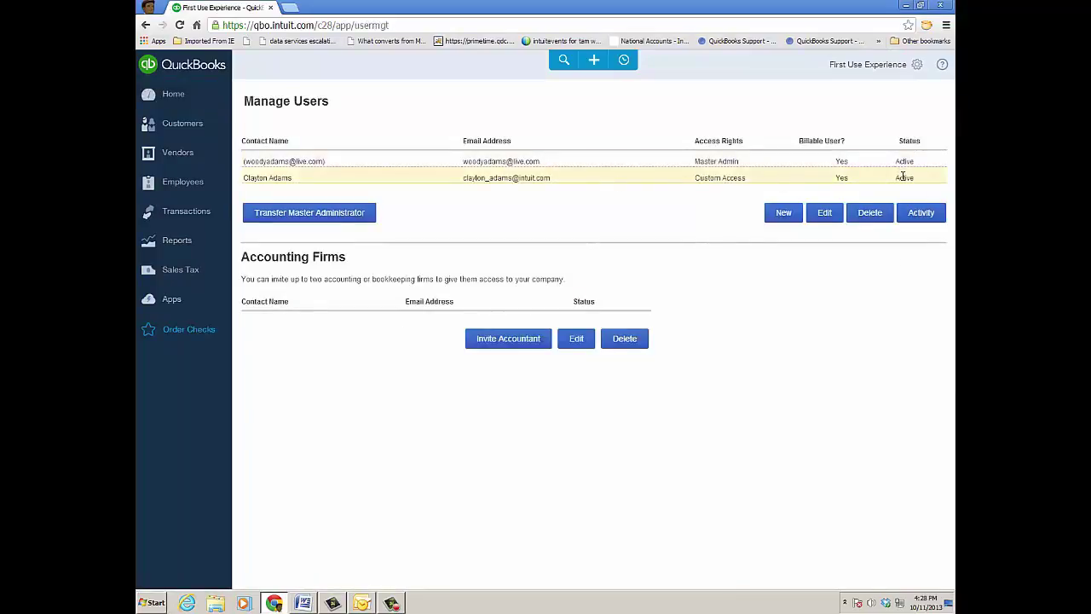
click(631, 179)
click(824, 213)
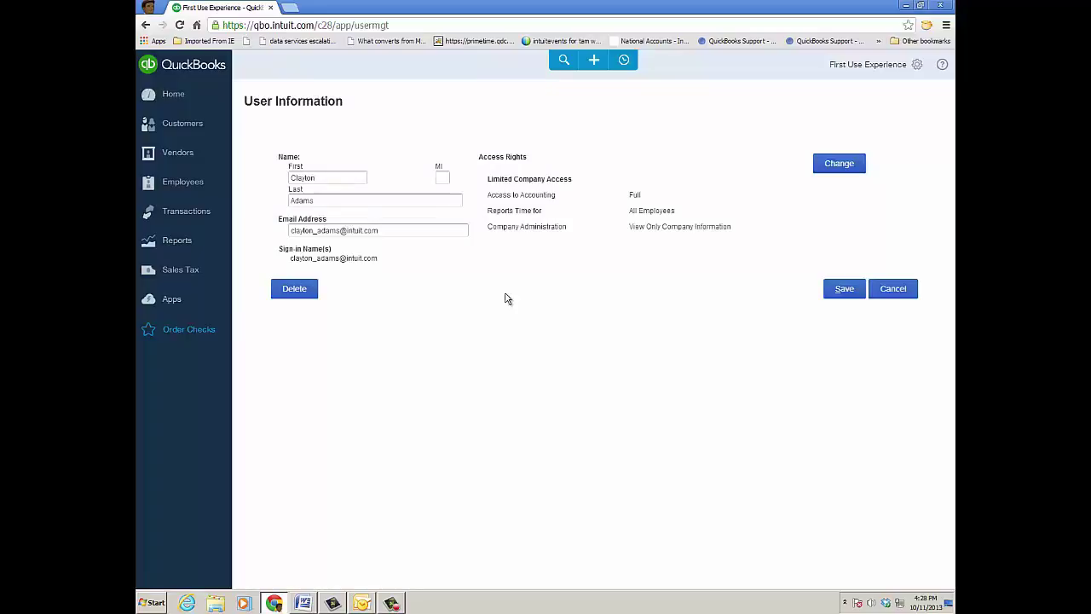
Add View Manage Users to the user's rights, keeping the regular user type and existing access
click(839, 165)
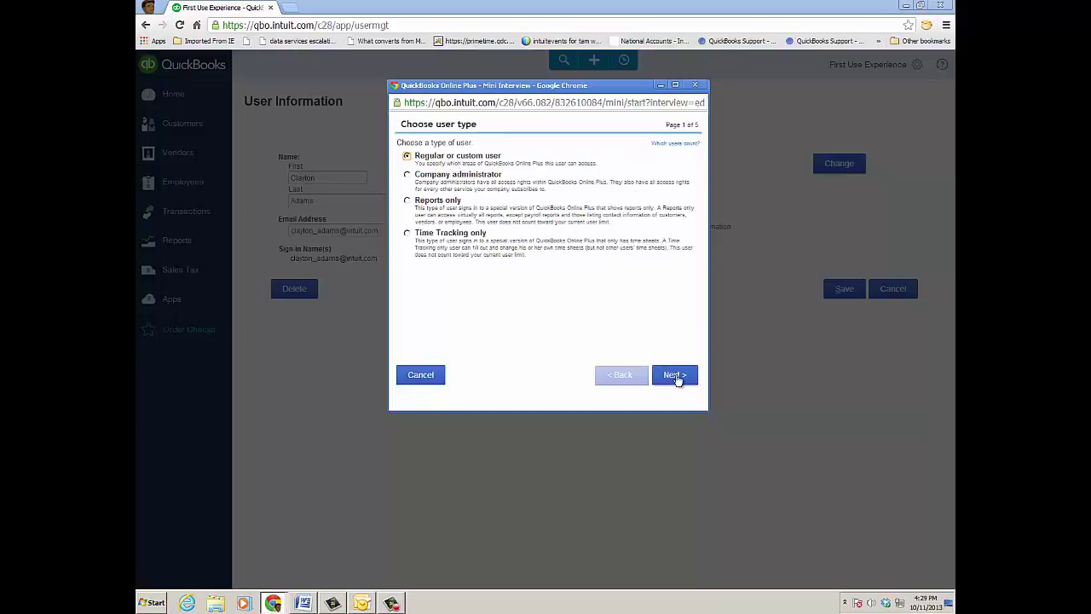
click(676, 377)
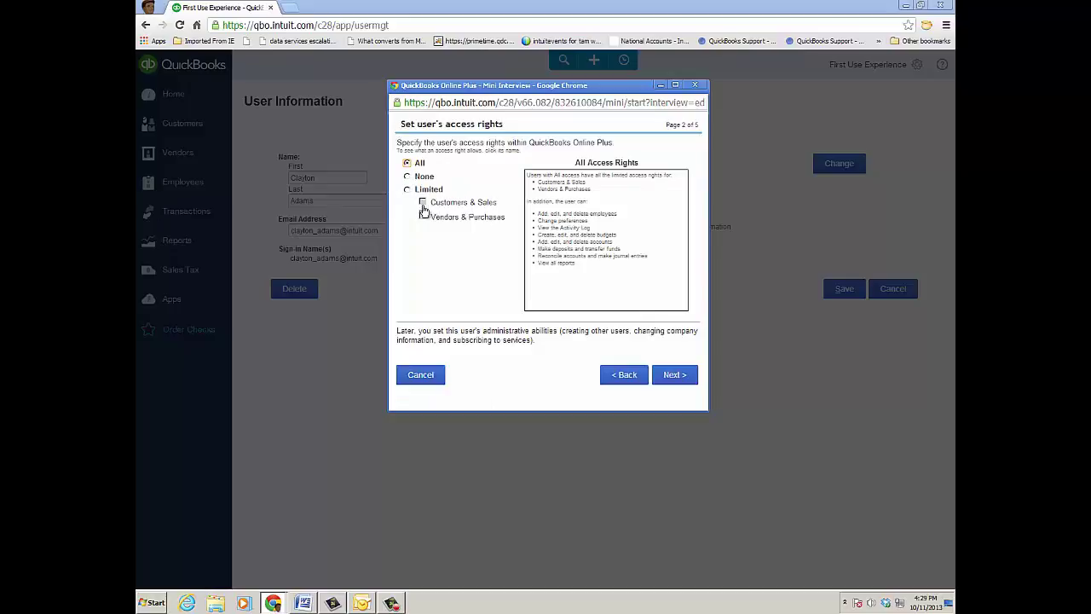
click(675, 376)
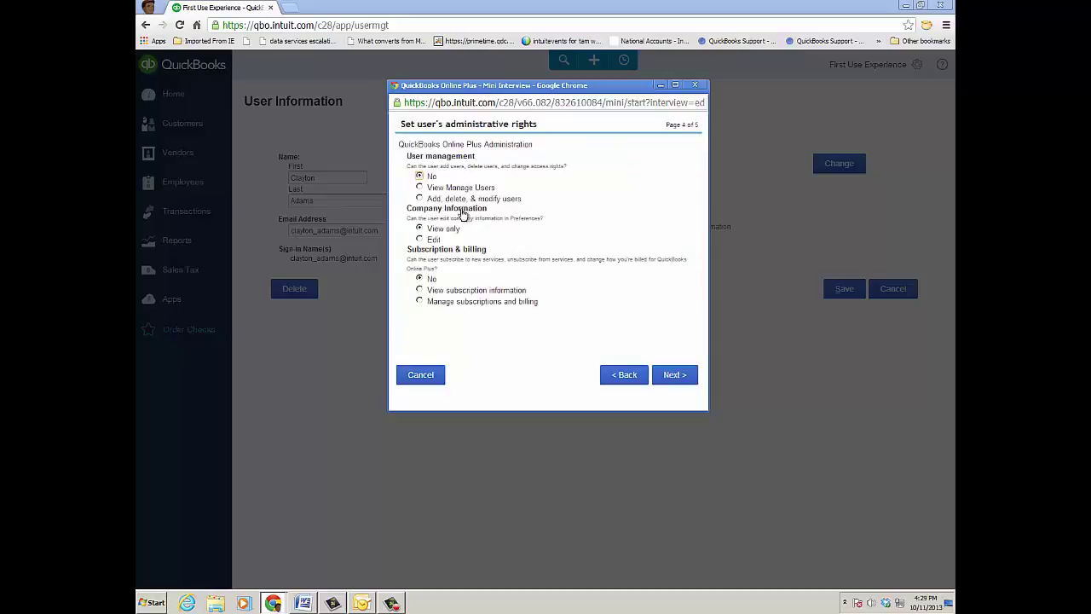
click(420, 187)
click(686, 376)
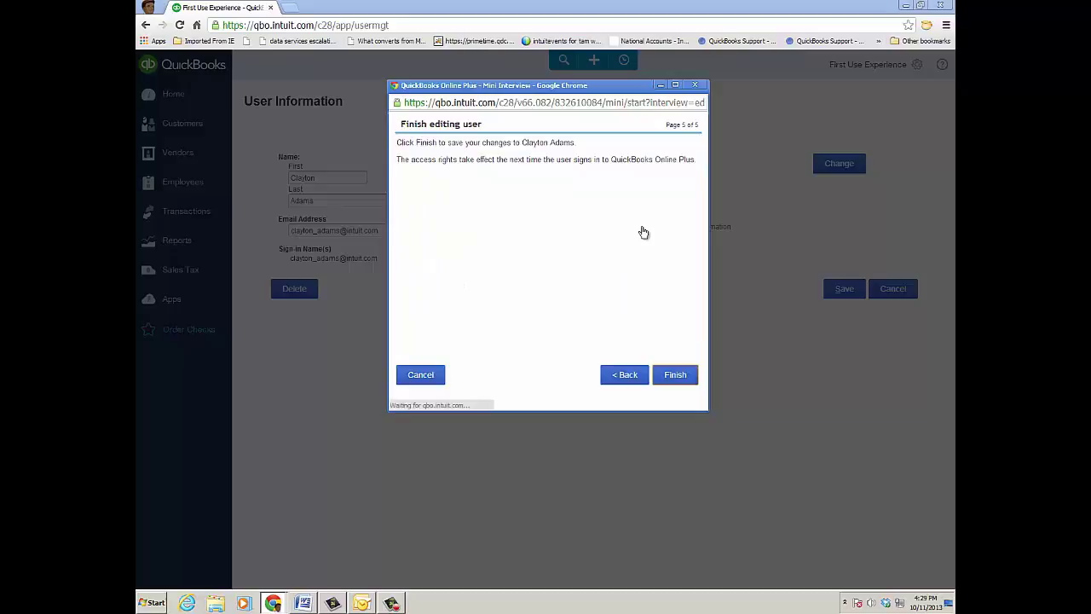
click(675, 374)
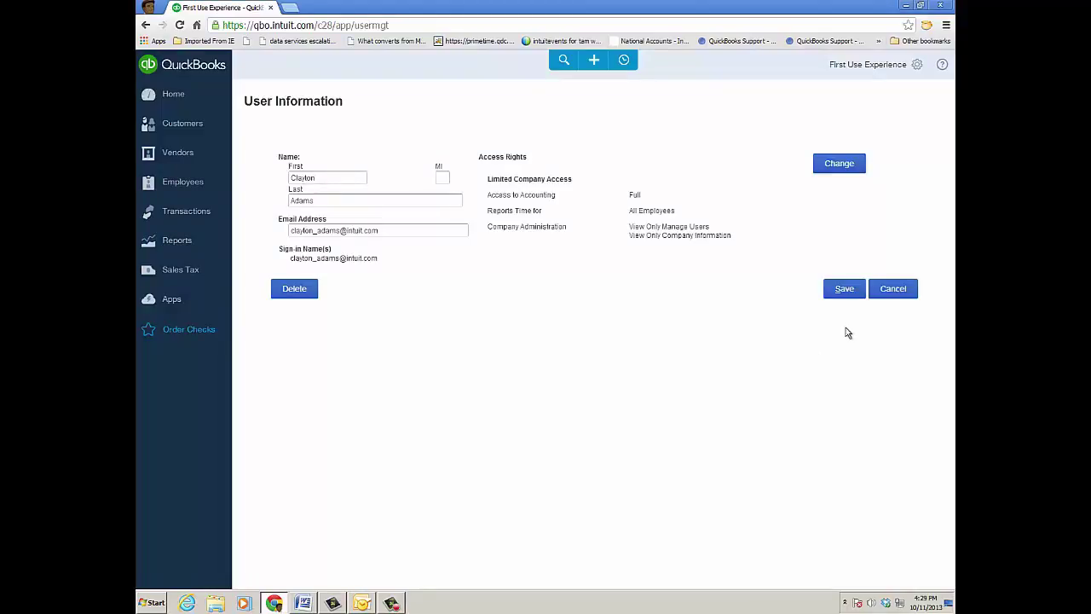
Save the user's edited access rights on the User Information page
click(842, 290)
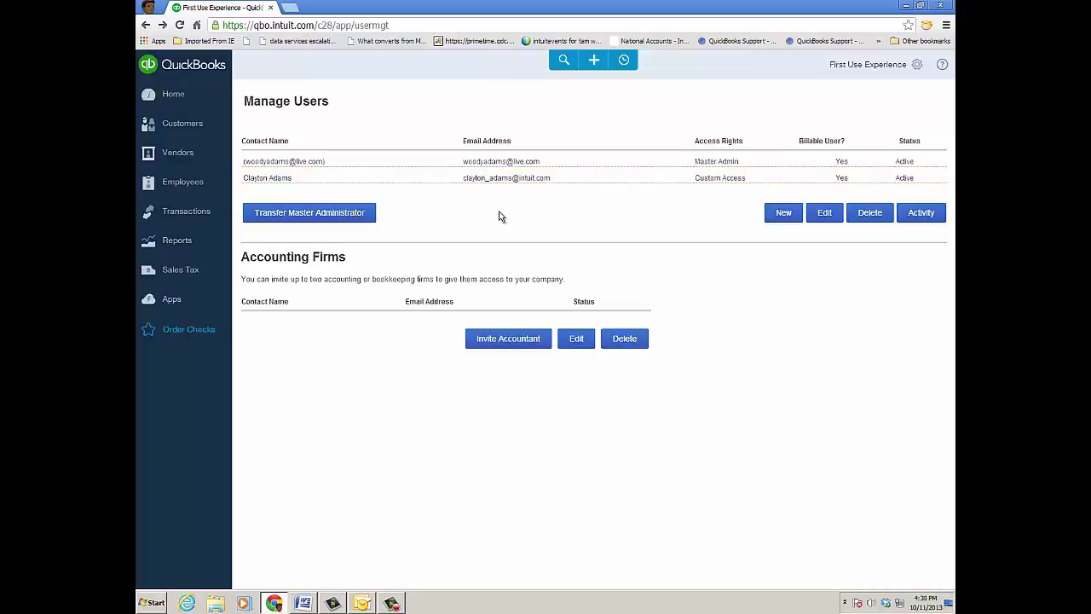
Start an accountant invitation from the Manage Users page
click(517, 339)
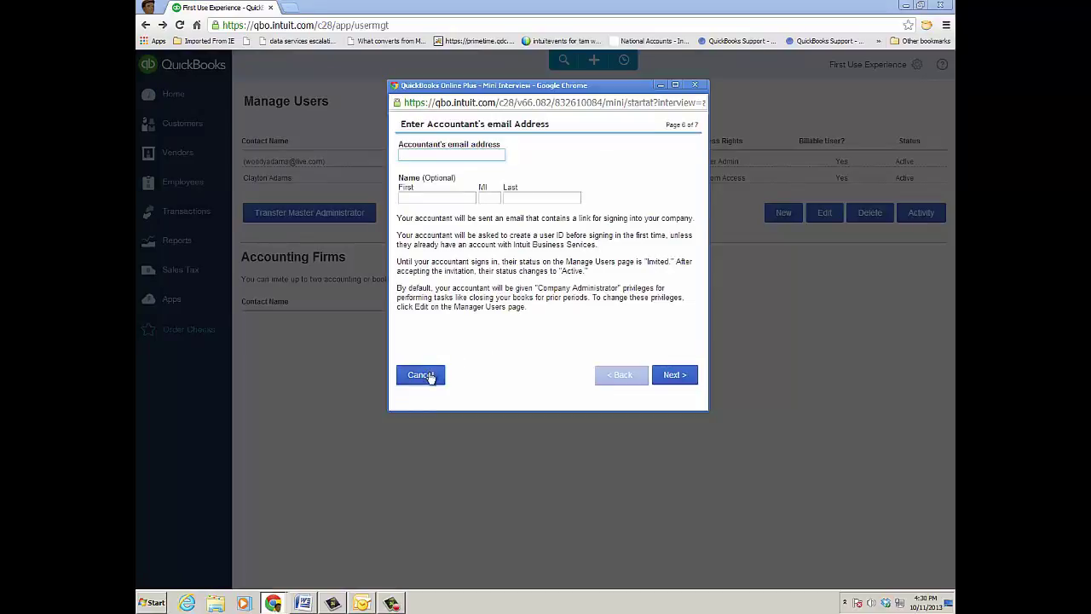
Cancel the accountant invitation without sending it
click(421, 375)
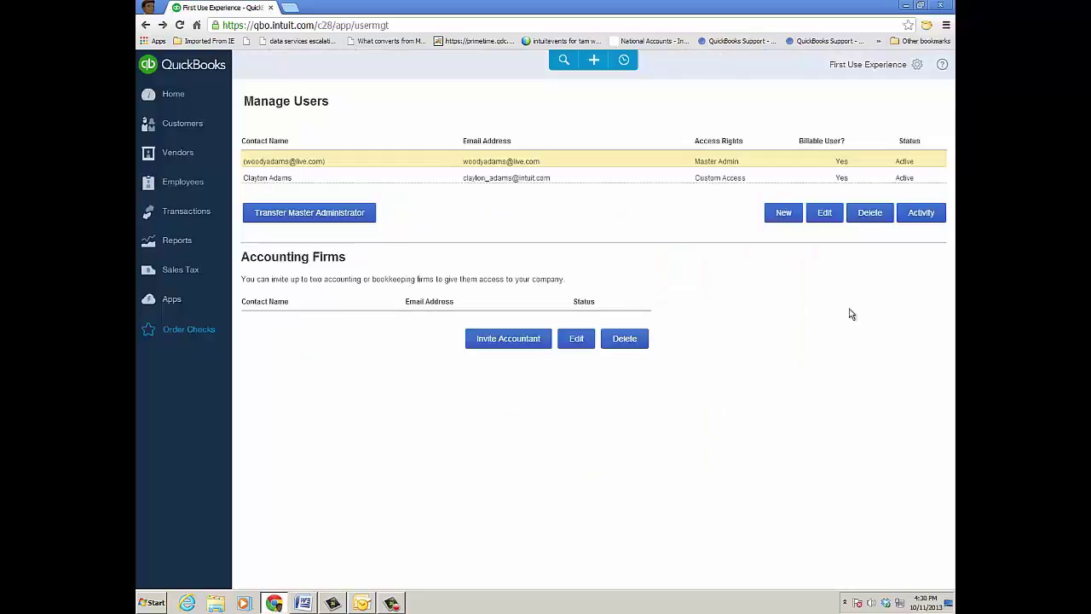
Bring up the company's activity log showing the recent user edit
click(914, 214)
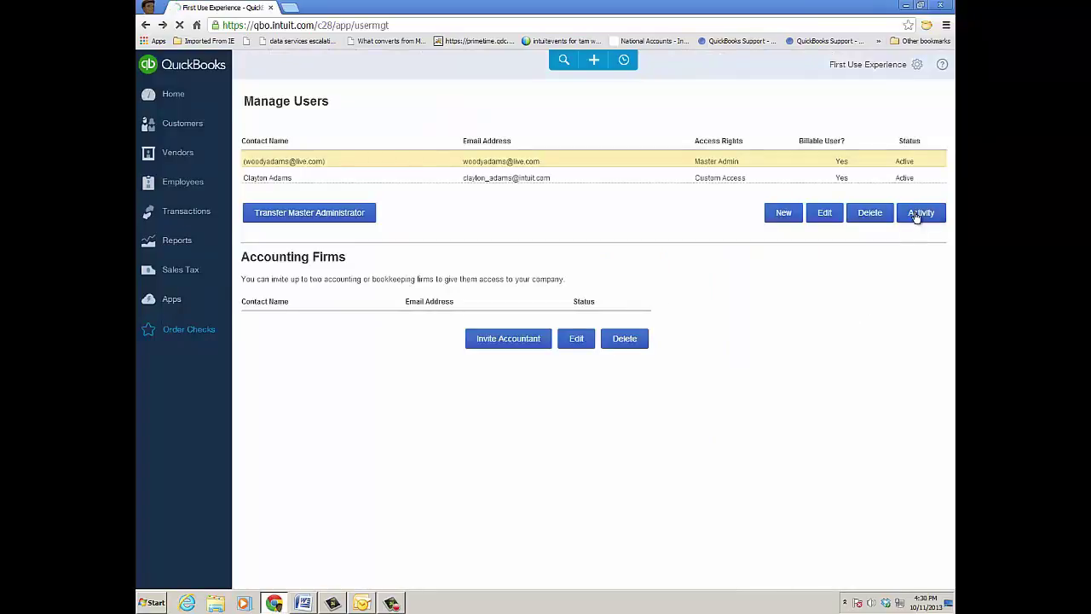